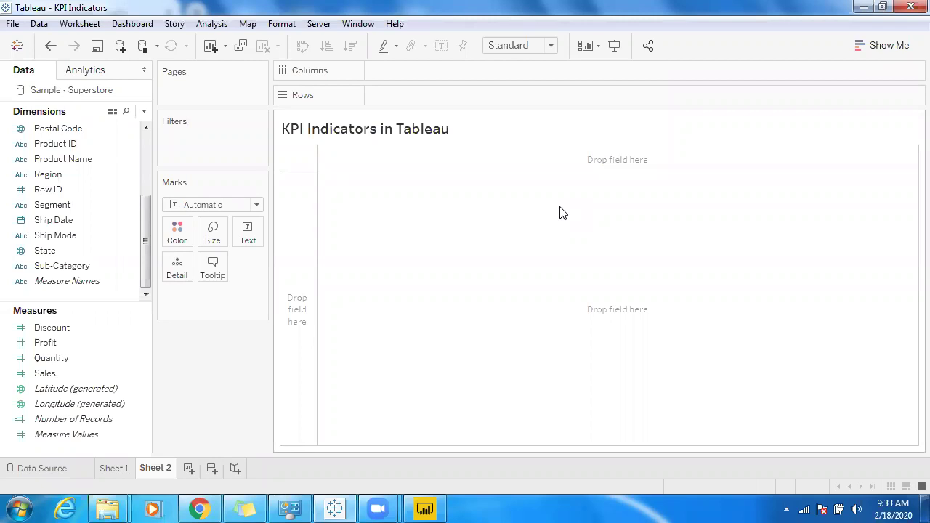
Add Sub-Category to Rows and SUM(Profit) as text marks in Tableau's Sheet 2
{"action": "double_click", "coordinate": [90, 268]}
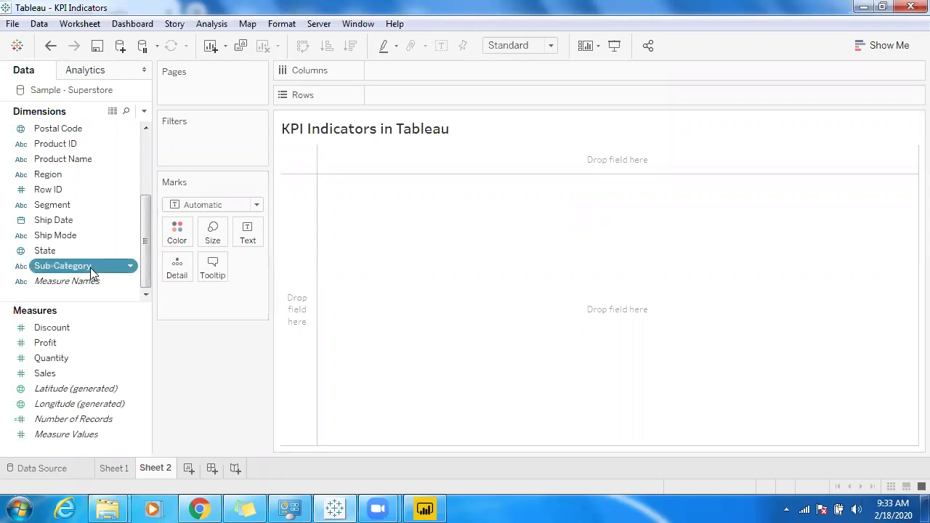
{"action": "double_click", "coordinate": [56, 342]}
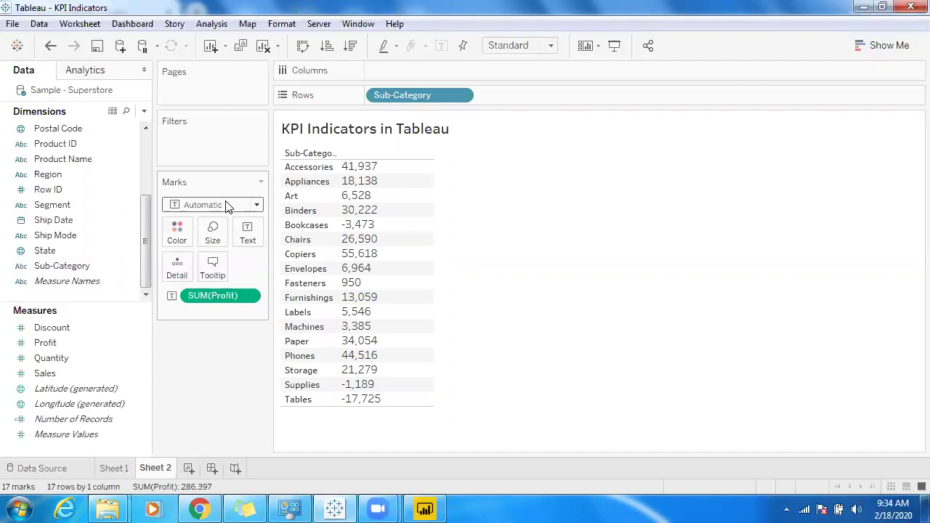
Create a new calculated field in Tableau's Data pane named IND
{"action": "right_click", "coordinate": [71, 449]}
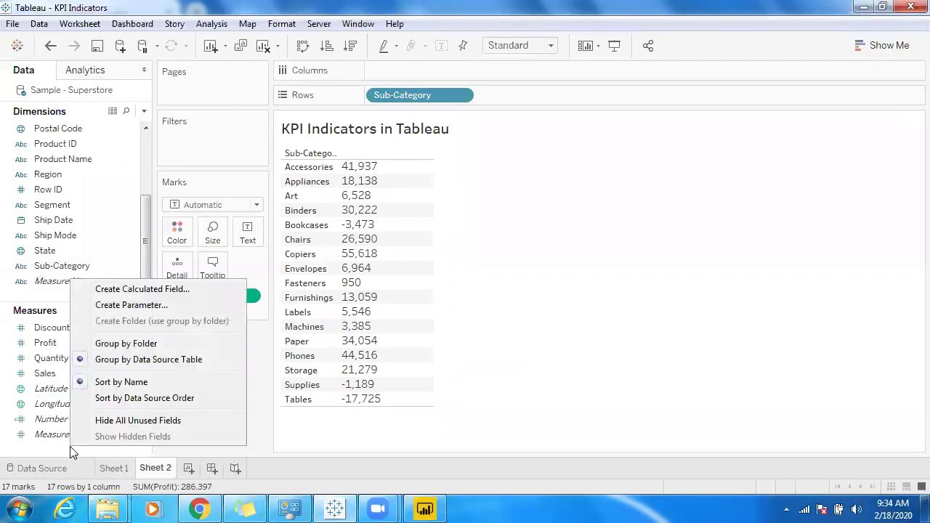
{"action": "left_click", "coordinate": [124, 289]}
{"action": "left_click", "coordinate": [218, 192]}
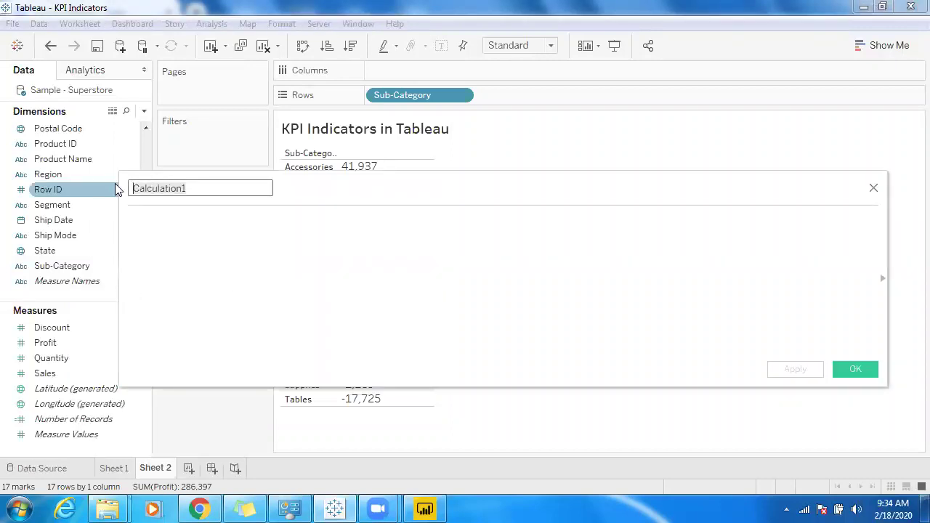
{"action": "type", "text": "IND"}
Define IND as IF SUM([Profit])<0 THEN "Red" ELSE "Green" END and save it
{"action": "left_click", "coordinate": [157, 266]}
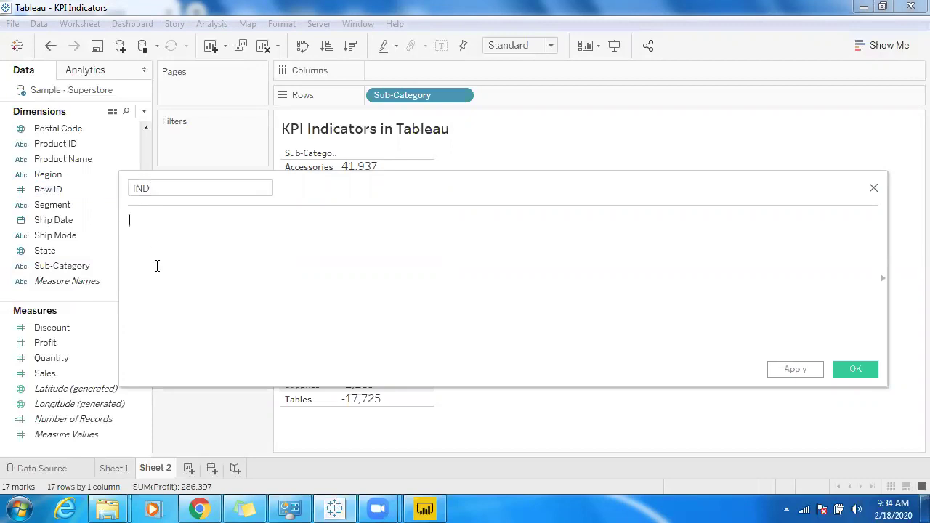
{"action": "type", "text": "if sum"}
{"action": "key", "text": "Return"}
{"action": "type", "text": "pr"}
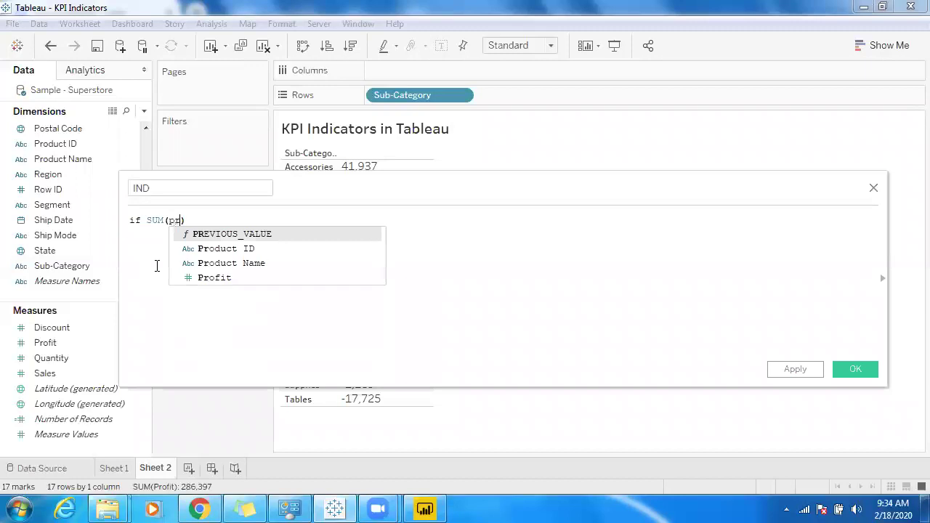
{"action": "type", "text": "of"}
{"action": "key", "text": "Return"}
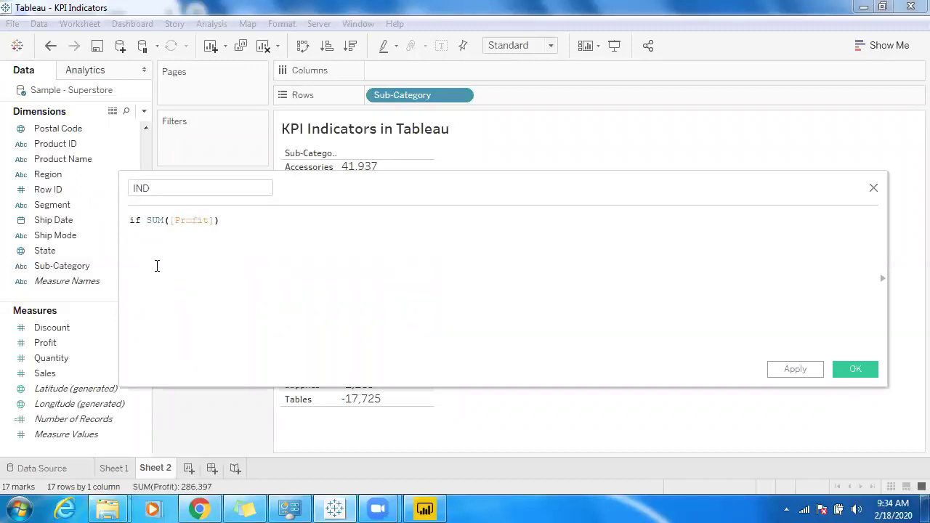
{"action": "type", "text": "<"}
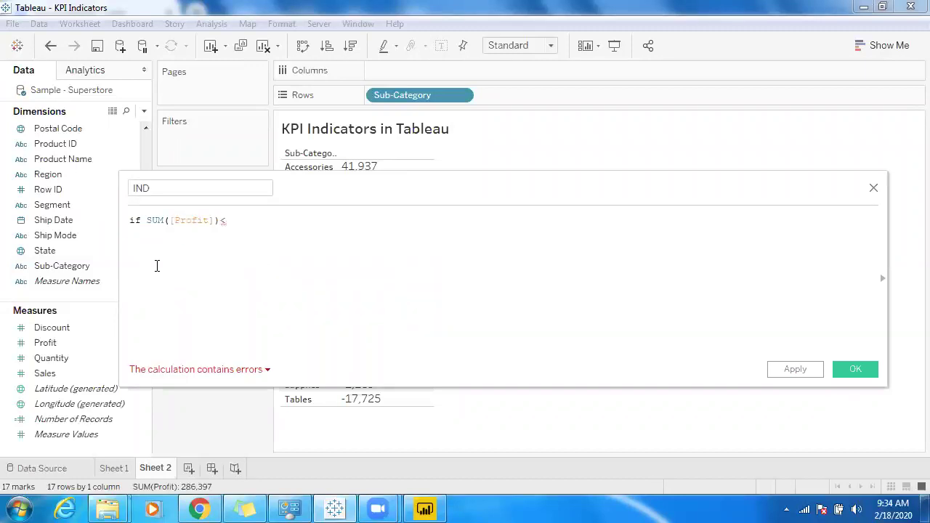
{"action": "type", "text": "0 th"}
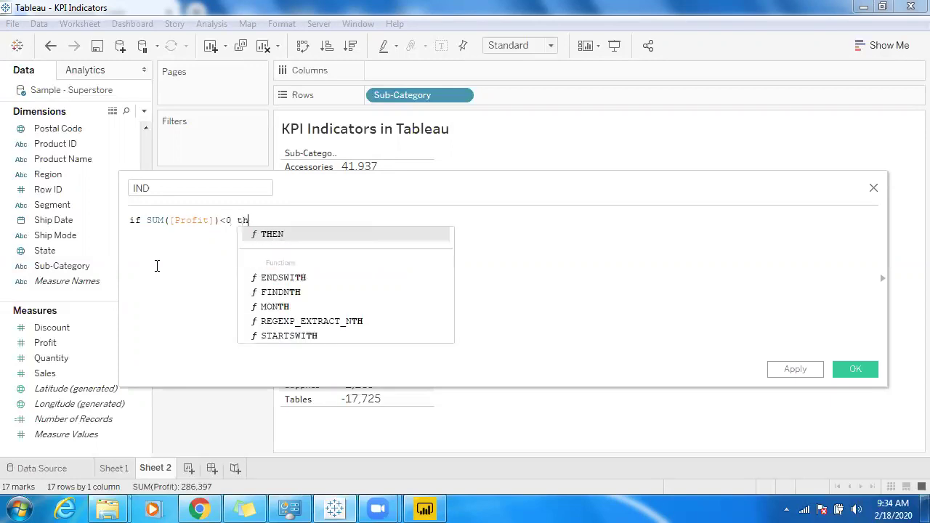
{"action": "key", "text": "Return"}
{"action": "type", "text": "\"Red\""}
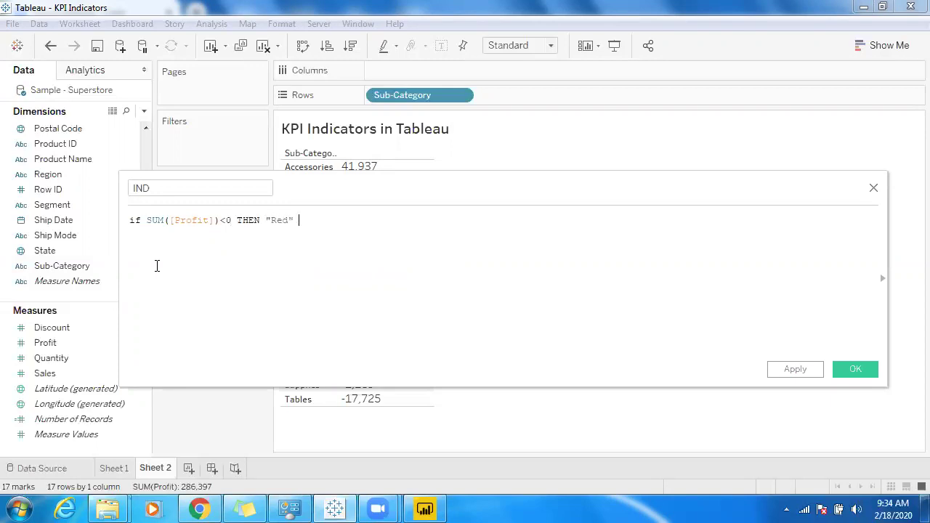
{"action": "type", "text": " el"}
{"action": "key", "text": "Return"}
{"action": "type", "text": "\"Green\" en"}
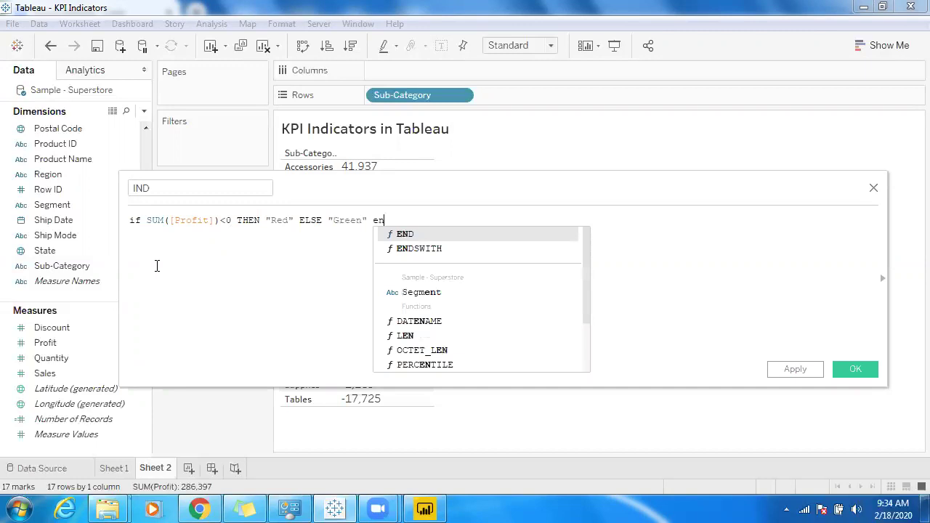
{"action": "key", "text": "Return"}
{"action": "left_click", "coordinate": [792, 372]}
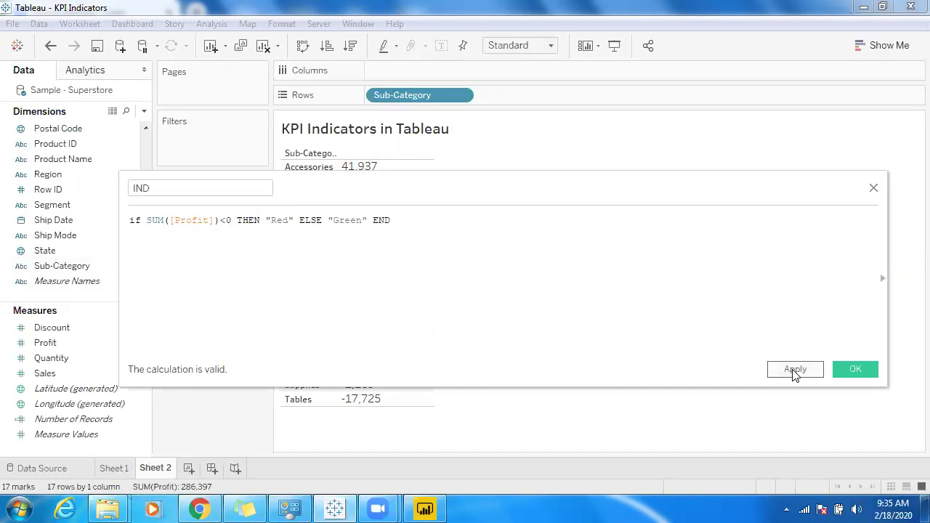
{"action": "left_click", "coordinate": [840, 372]}
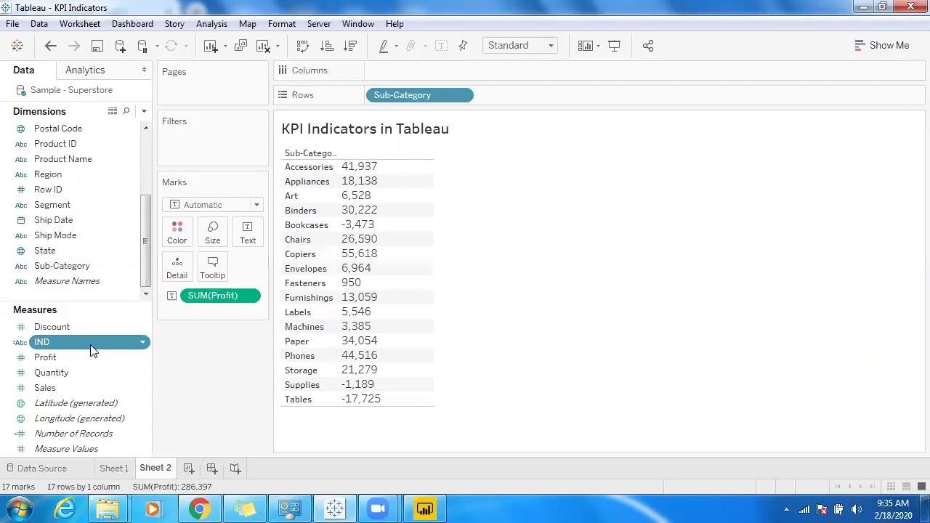
Change the Marks type to Shape and drag IND onto the Shape button
{"action": "left_click", "coordinate": [225, 204]}
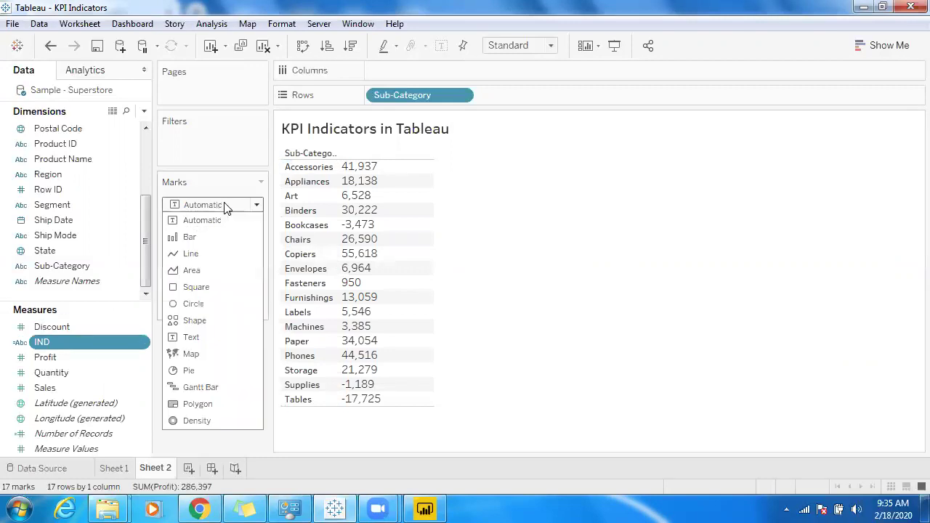
{"action": "left_click", "coordinate": [196, 322]}
{"action": "mouse_move", "coordinate": [387, 268]}
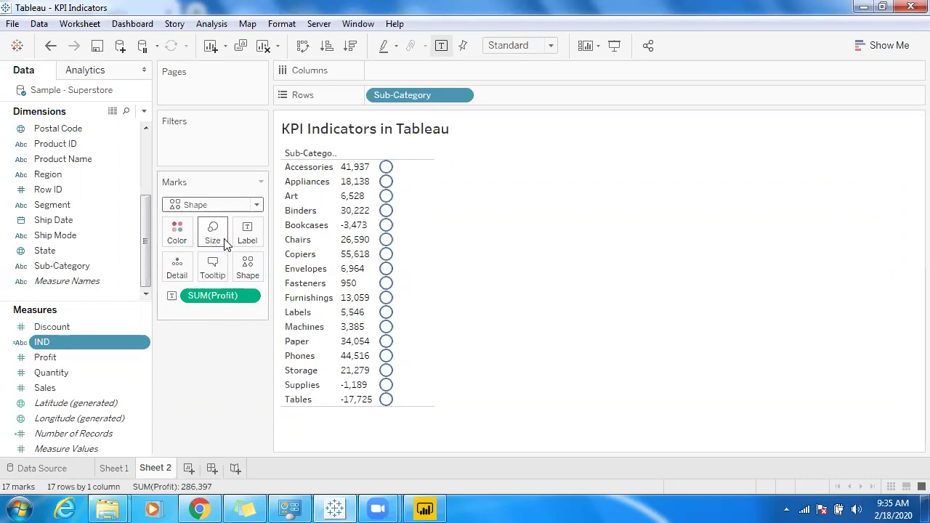
{"action": "left_click_drag", "start_coordinate": [64, 342], "coordinate": [245, 268]}
From the Filled palette, assign an up triangle to Green and a down triangle to Red
{"action": "left_click", "coordinate": [247, 268]}
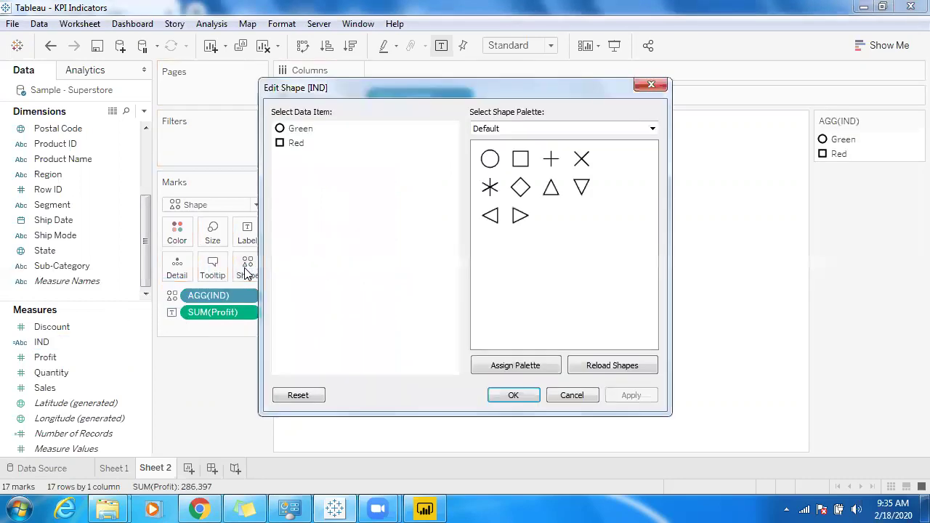
{"action": "left_click", "coordinate": [588, 131]}
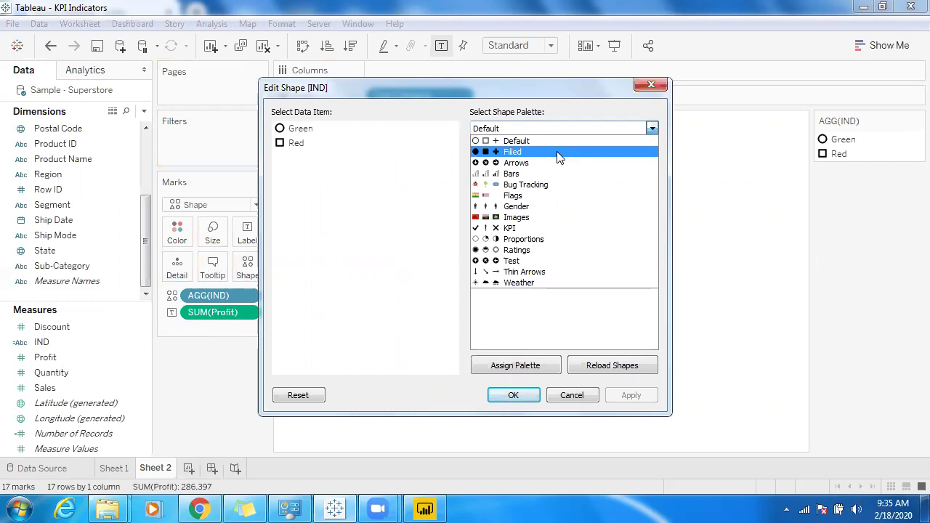
{"action": "left_click", "coordinate": [560, 152]}
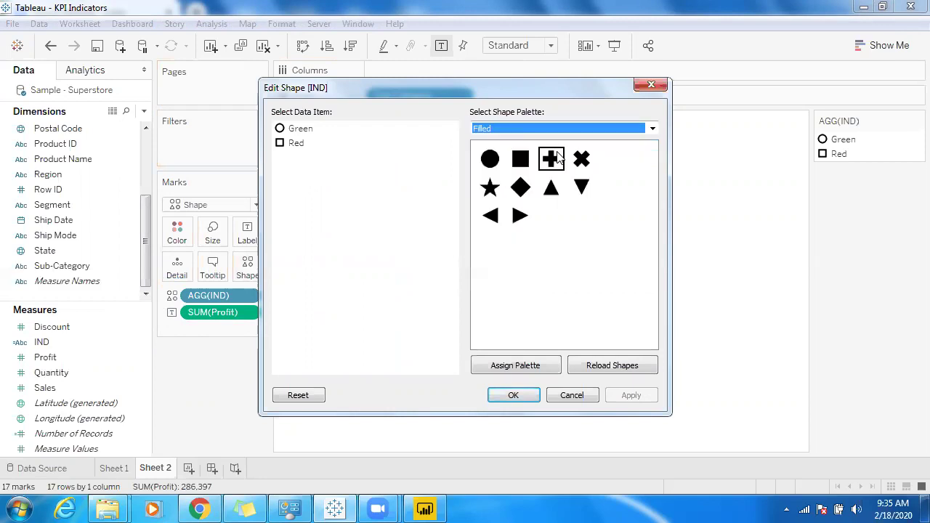
{"action": "left_click", "coordinate": [296, 131]}
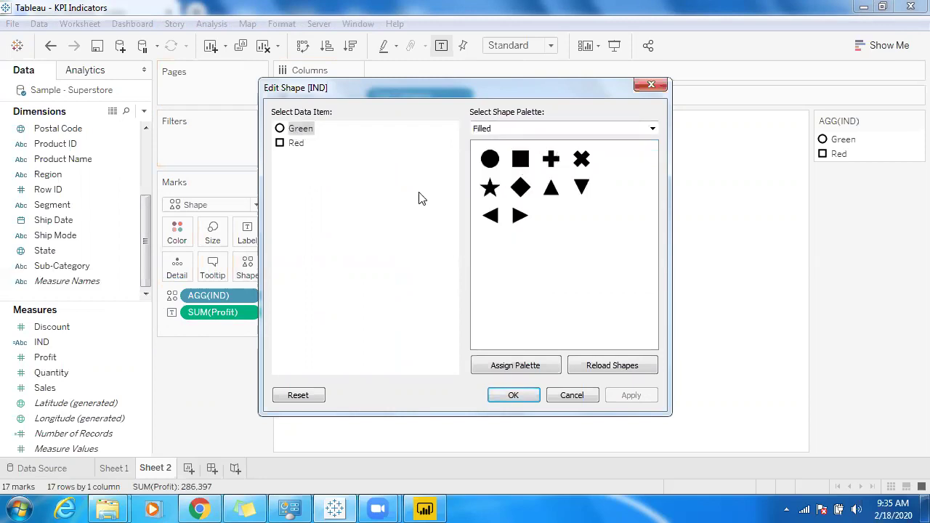
{"action": "left_click", "coordinate": [550, 191]}
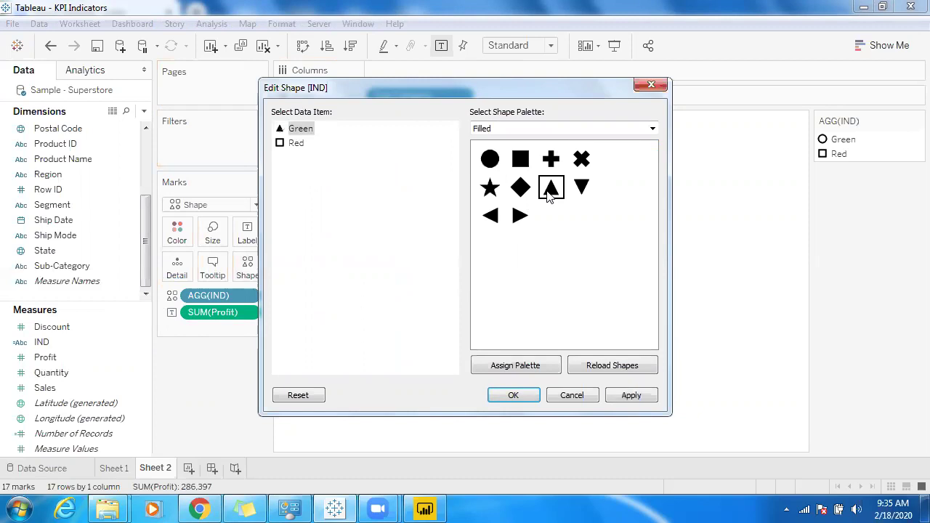
{"action": "left_click", "coordinate": [296, 144]}
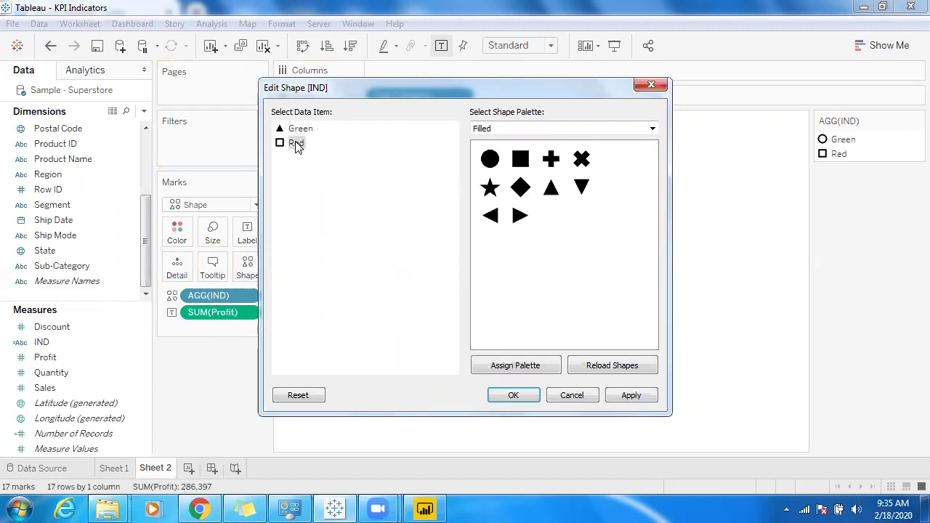
{"action": "left_click", "coordinate": [582, 195]}
{"action": "left_click", "coordinate": [513, 396]}
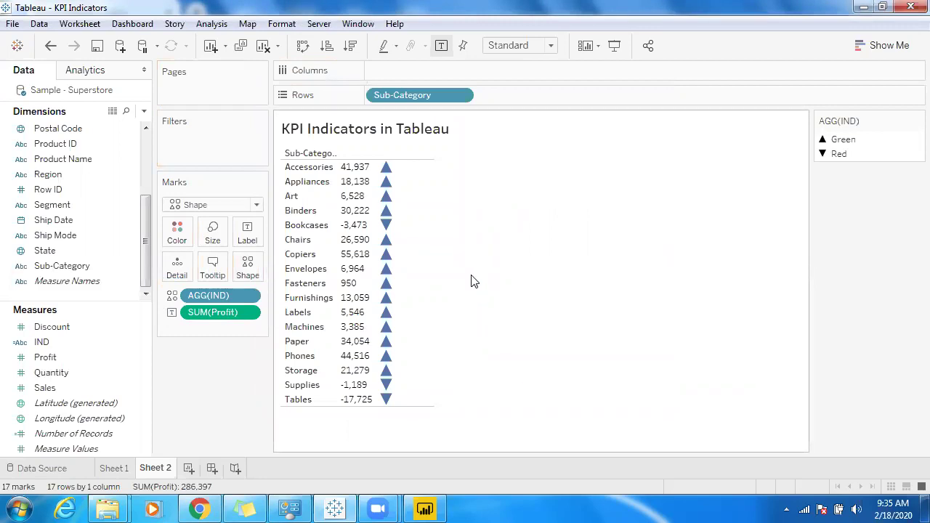
Colour triangles by IND, Green green and Red red, then sort sub-categories by profit descending
{"action": "left_click_drag", "start_coordinate": [66, 342], "coordinate": [174, 232]}
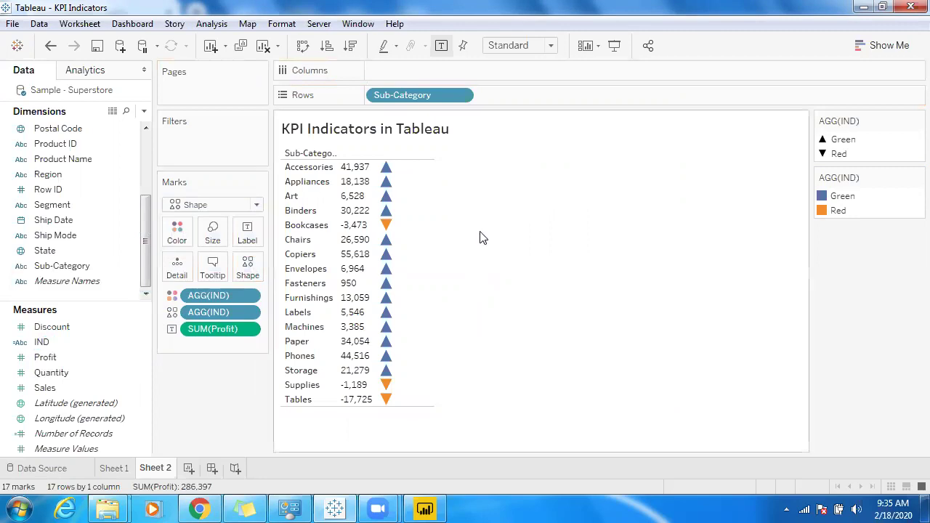
{"action": "double_click", "coordinate": [829, 201]}
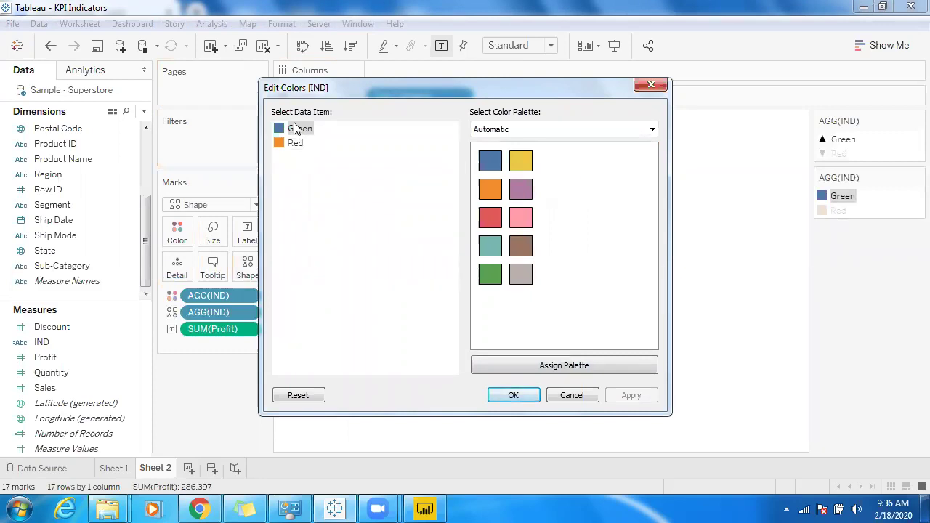
{"action": "left_click", "coordinate": [490, 274]}
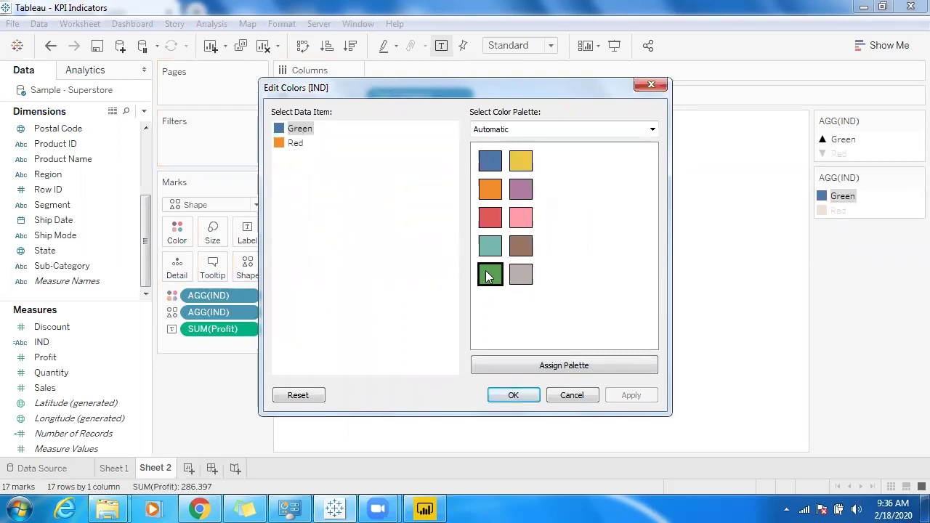
{"action": "left_click", "coordinate": [295, 145]}
{"action": "left_click", "coordinate": [485, 225]}
{"action": "left_click", "coordinate": [522, 394]}
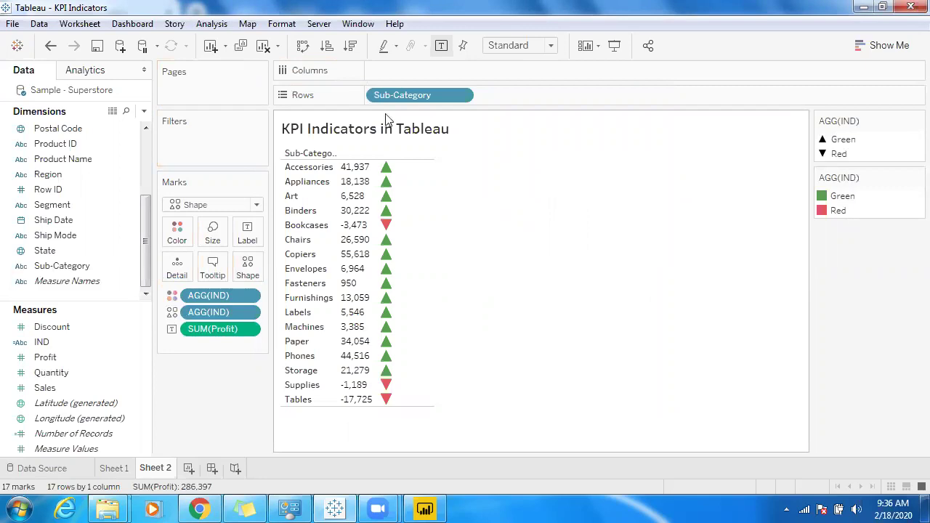
{"action": "left_click", "coordinate": [351, 46]}
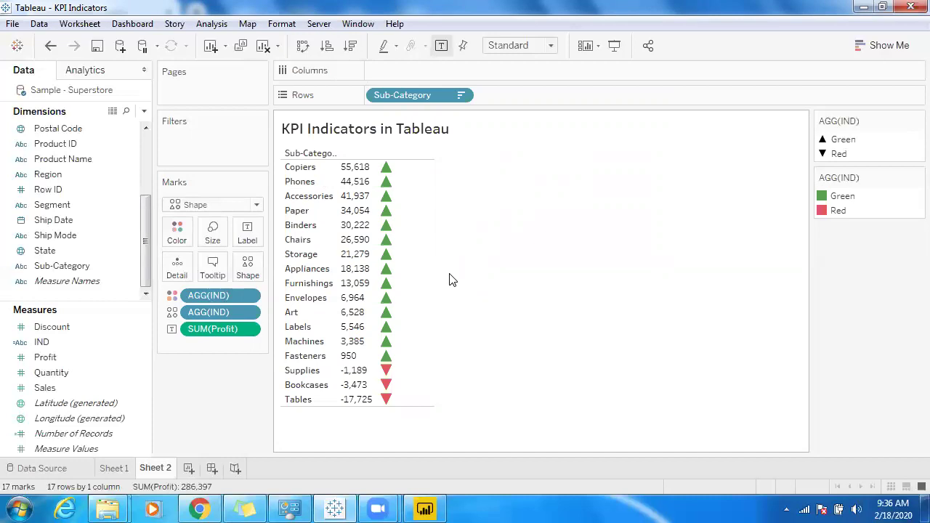
Switch from Tableau to Power BI Desktop using the taskbar icon
{"action": "left_click", "coordinate": [421, 507]}
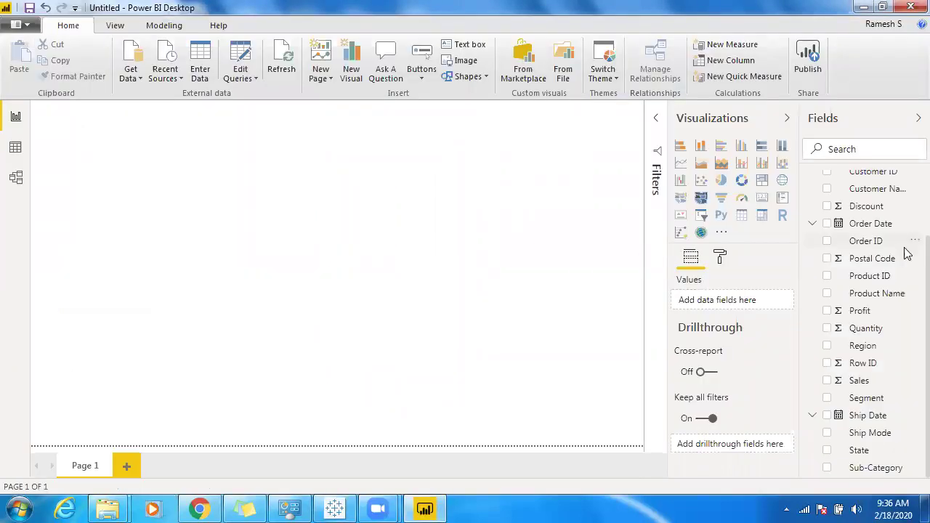
Insert a blank Table visual from the Visualizations pane onto the report page
{"action": "scroll", "coordinate": [908, 189], "scroll_direction": "up", "scroll_amount": 2}
{"action": "scroll", "coordinate": [908, 185], "scroll_direction": "up", "scroll_amount": 1}
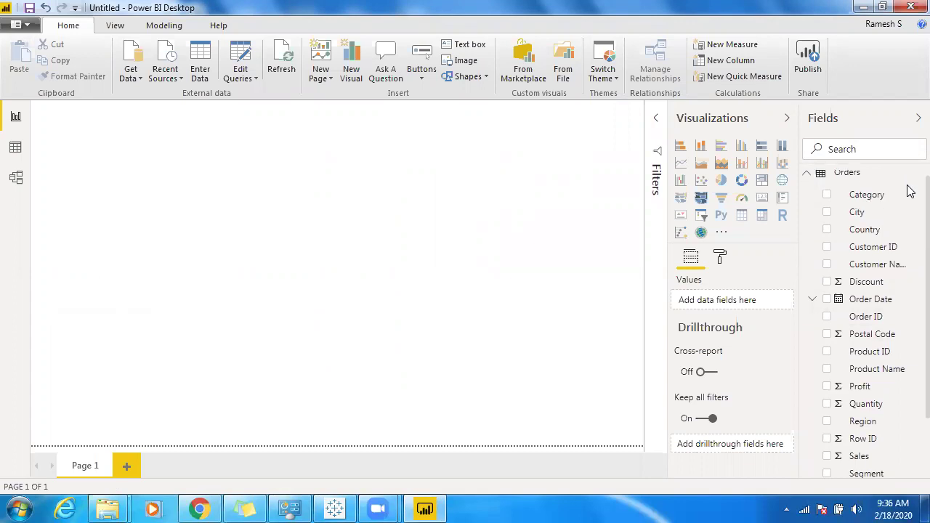
{"action": "scroll", "coordinate": [907, 262], "scroll_direction": "down", "scroll_amount": 3}
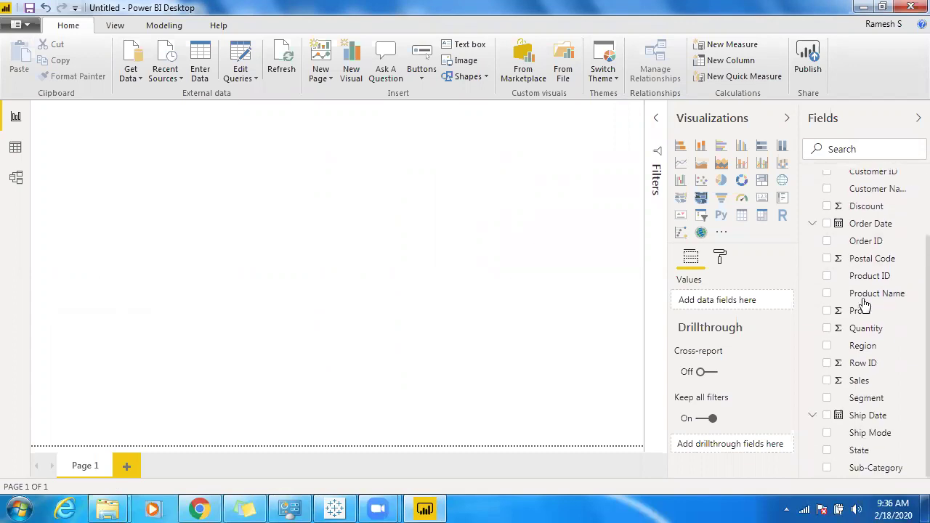
{"action": "left_click", "coordinate": [742, 222]}
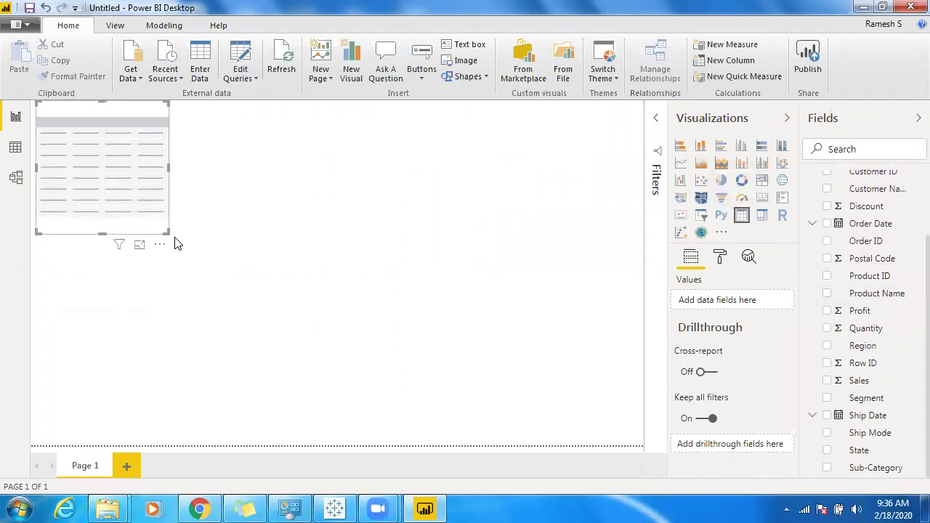
Enlarge and centre the table visual, then fill it with Sub-Category and Profit
{"action": "left_click_drag", "start_coordinate": [169, 232], "coordinate": [346, 351]}
{"action": "left_click_drag", "start_coordinate": [242, 237], "coordinate": [361, 262]}
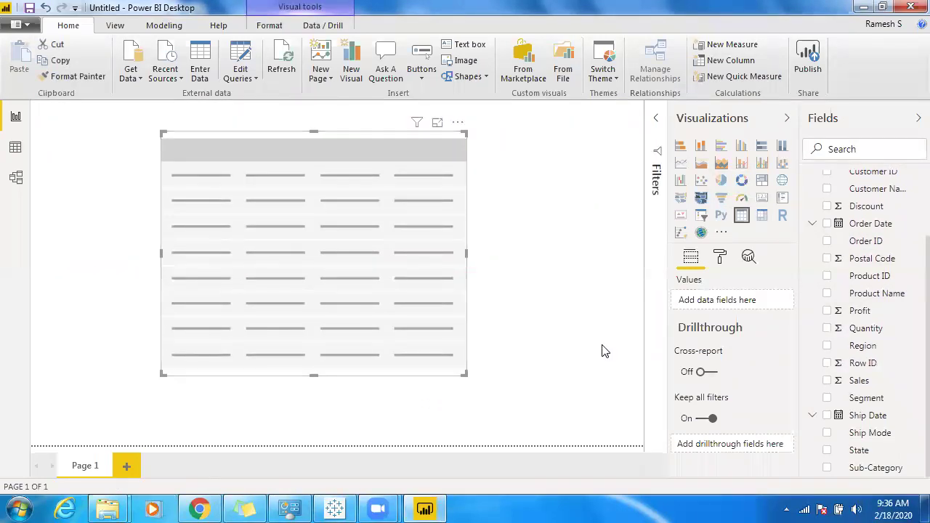
{"action": "left_click", "coordinate": [828, 469]}
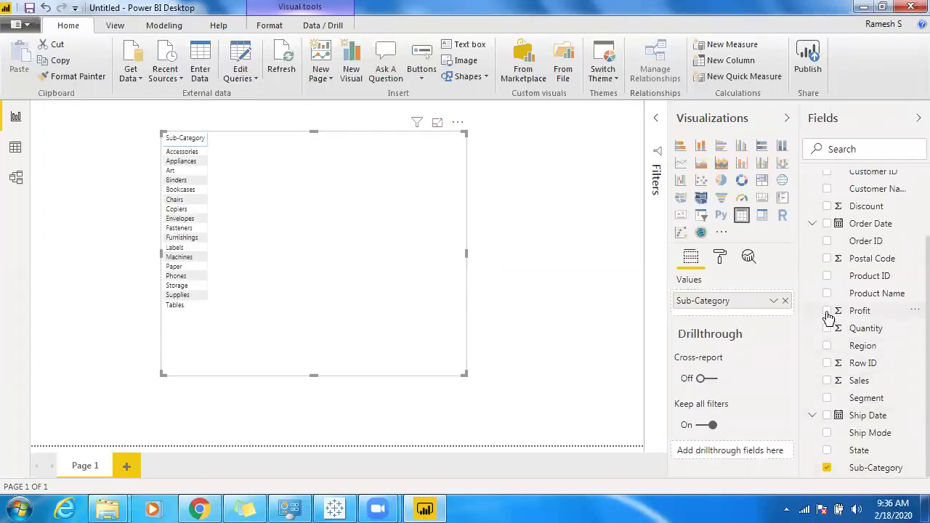
{"action": "left_click", "coordinate": [827, 311]}
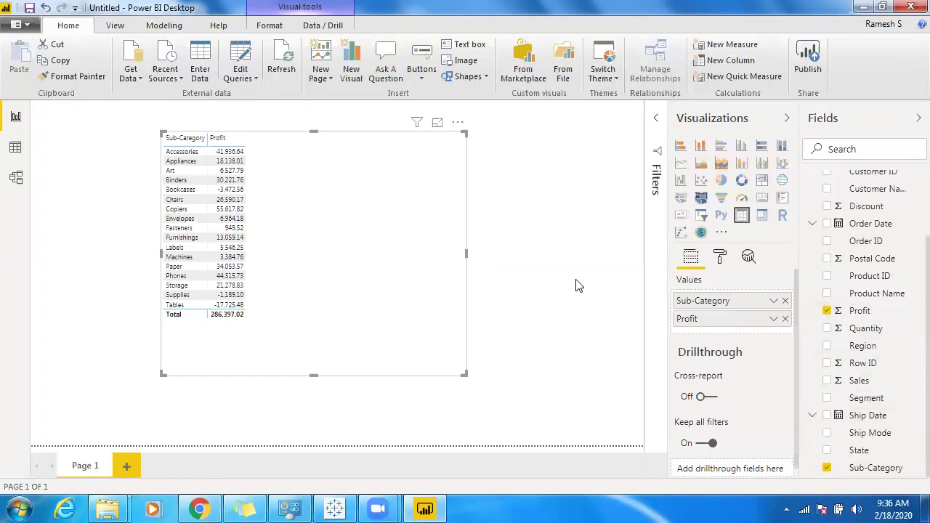
Set the table's grid text size to 14 pt and stretch it to show all 17 rows
{"action": "left_click", "coordinate": [719, 256]}
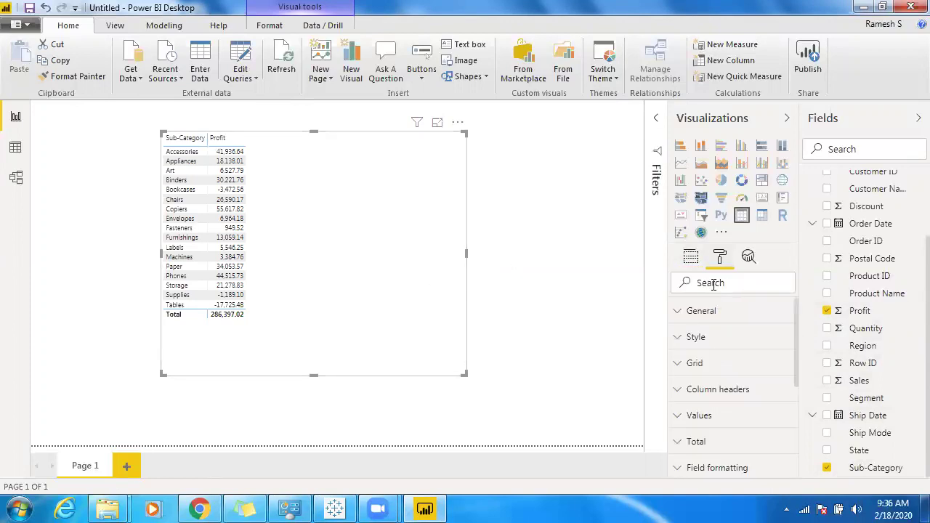
{"action": "type", "text": "Size"}
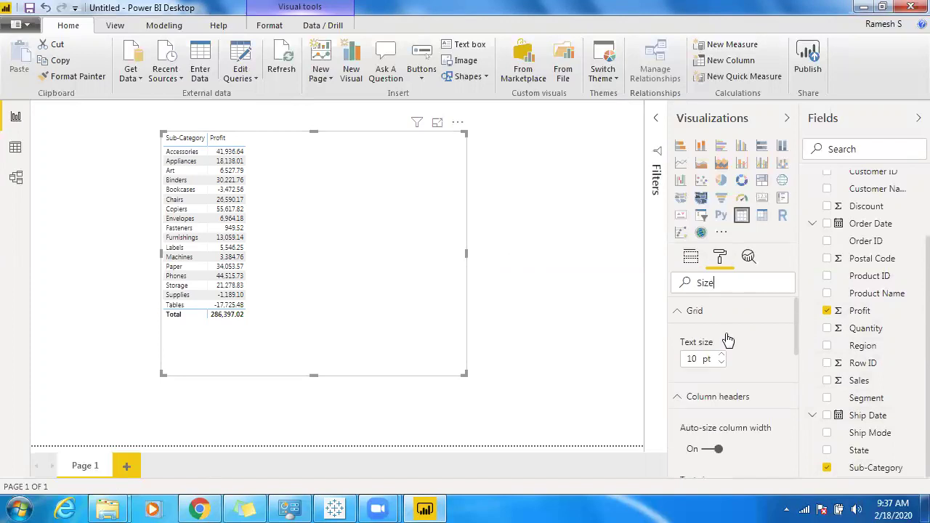
{"action": "left_click", "coordinate": [721, 356]}
{"action": "left_click", "coordinate": [721, 356]}
{"action": "left_click", "coordinate": [721, 356]}
{"action": "left_click", "coordinate": [721, 356]}
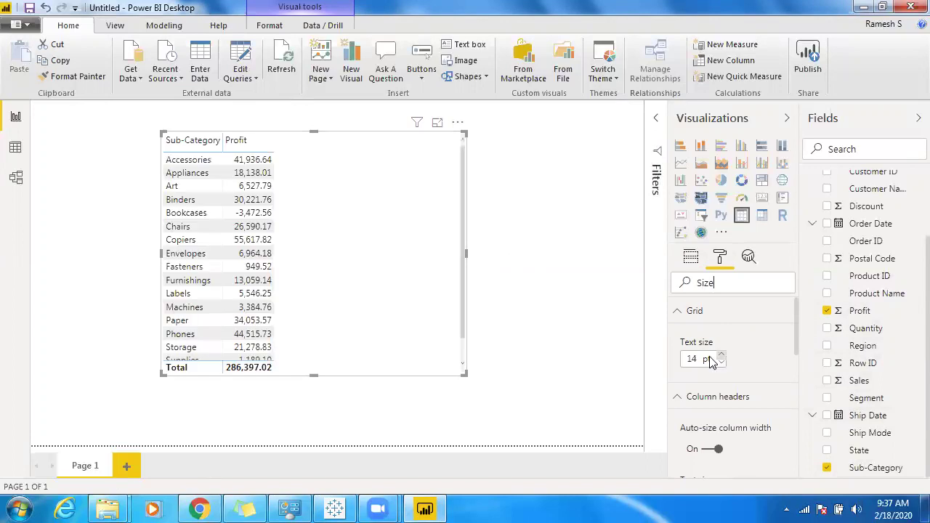
{"action": "left_click_drag", "start_coordinate": [455, 379], "coordinate": [492, 412]}
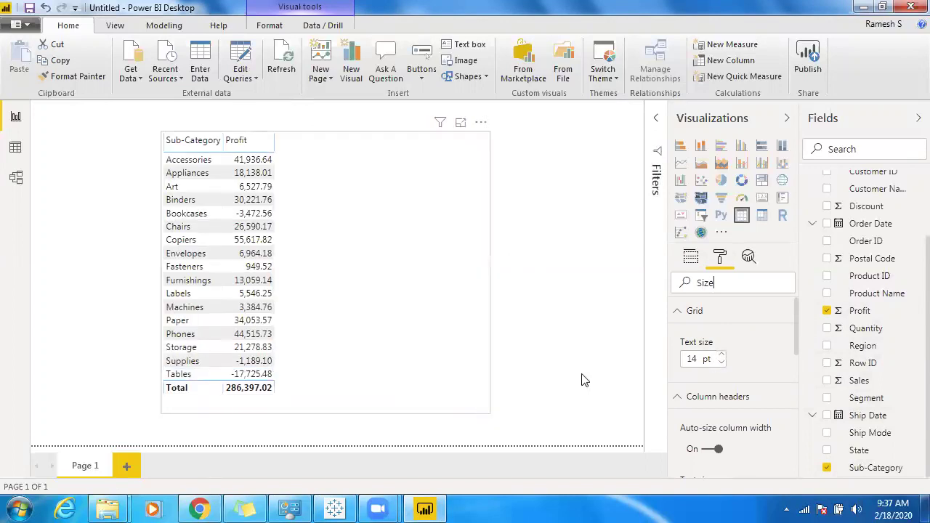
{"action": "left_click", "coordinate": [690, 260]}
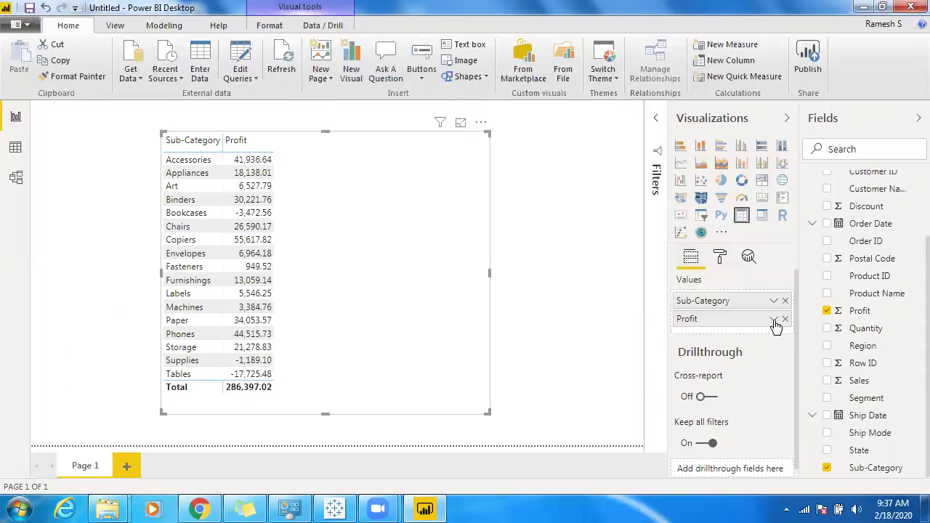
Open Conditional formatting > Icons for the Profit field in Values
{"action": "left_click", "coordinate": [774, 320]}
{"action": "mouse_move", "coordinate": [722, 174]}
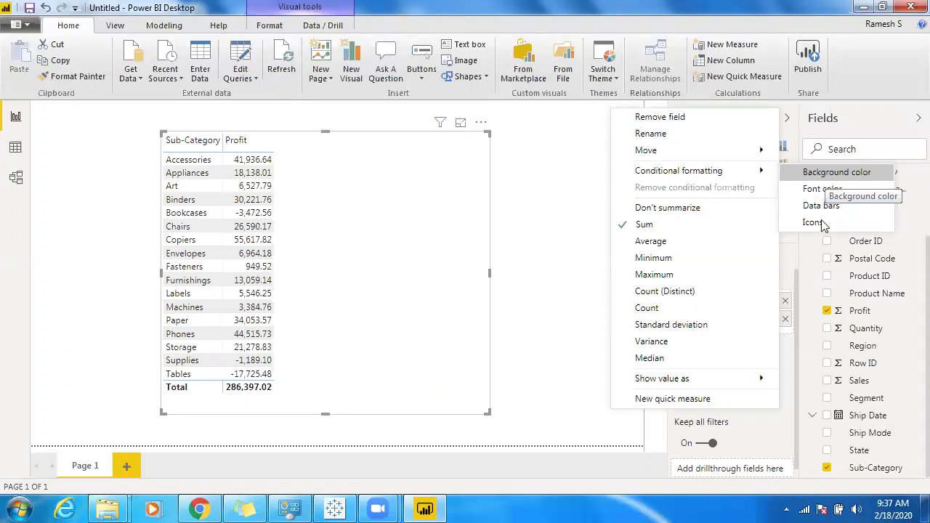
{"action": "left_click", "coordinate": [822, 226]}
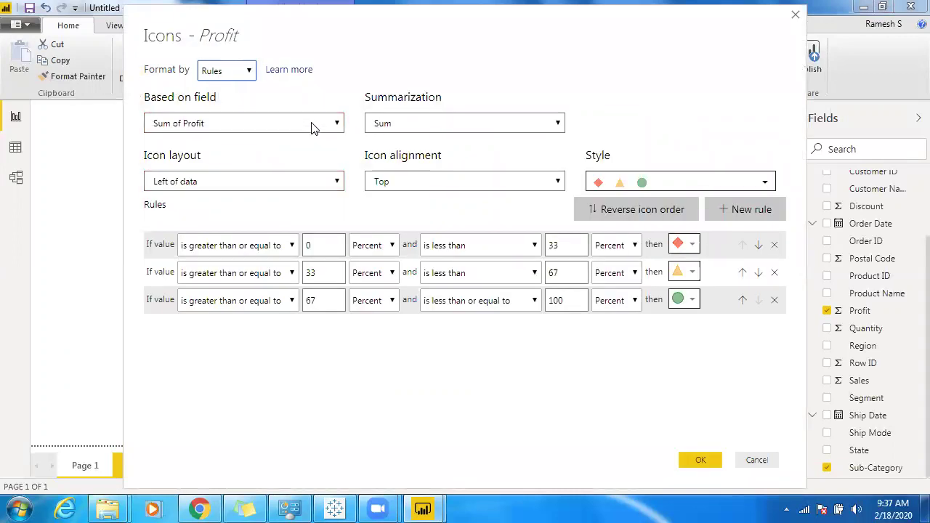
Put the Profit icons right of the data in the framed-circles style and delete the middle yellow rule
{"action": "left_click", "coordinate": [336, 183]}
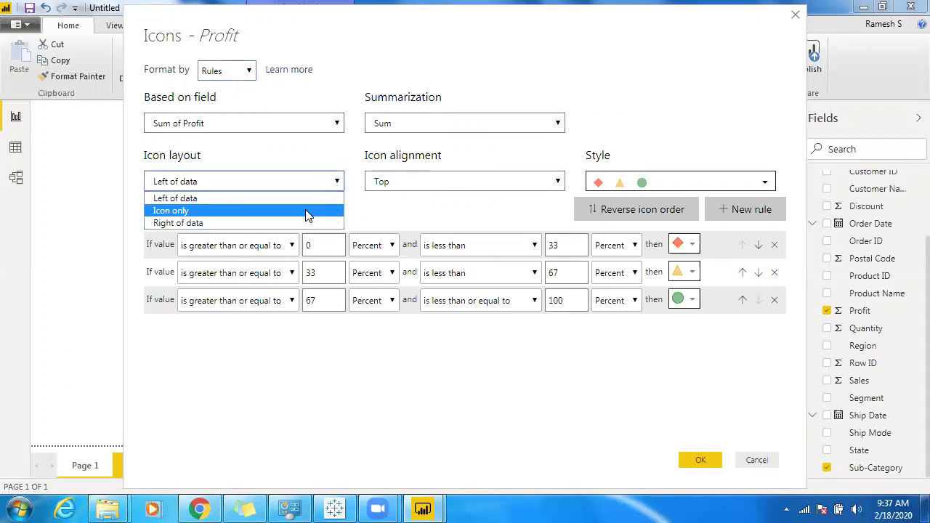
{"action": "left_click", "coordinate": [271, 226]}
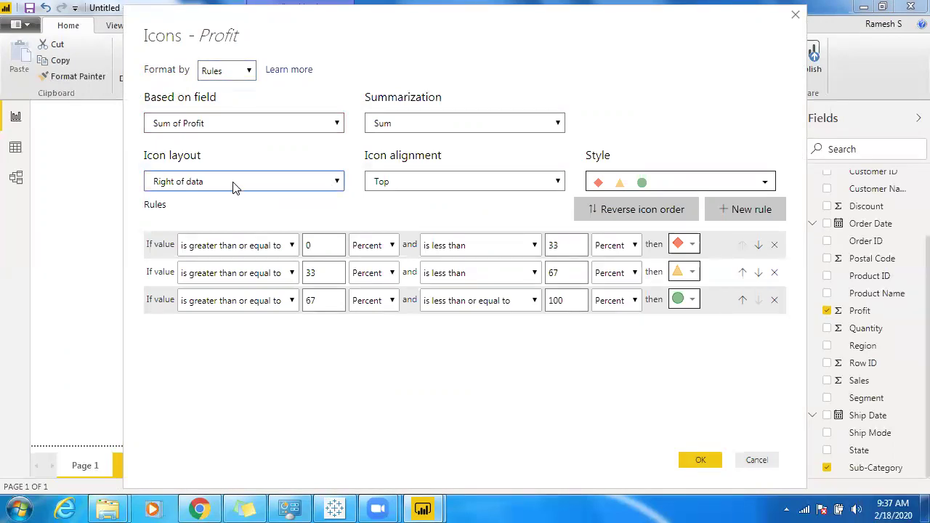
{"action": "left_click", "coordinate": [644, 184]}
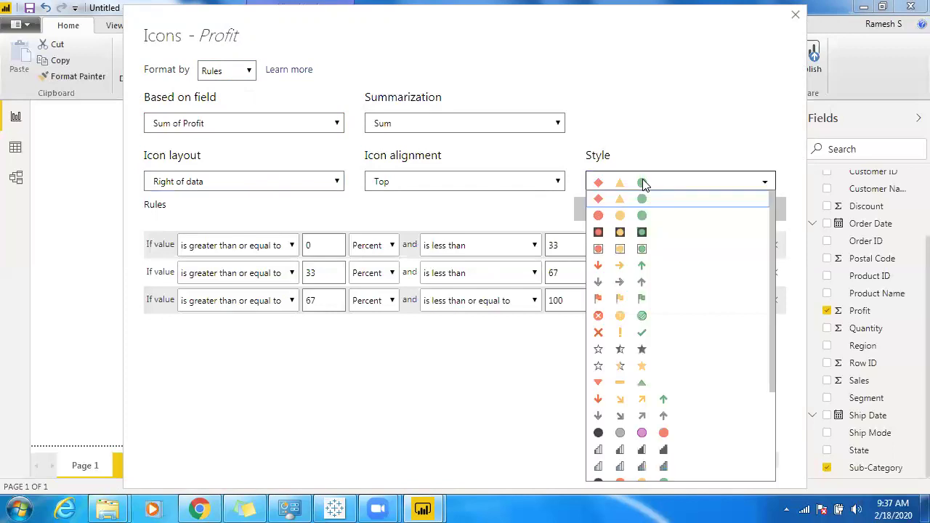
{"action": "left_click", "coordinate": [620, 233]}
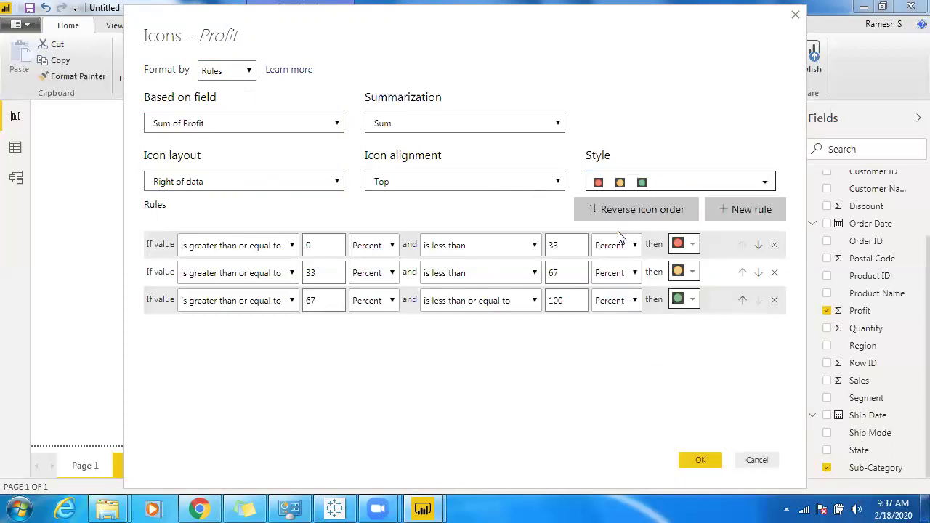
{"action": "left_click", "coordinate": [775, 274]}
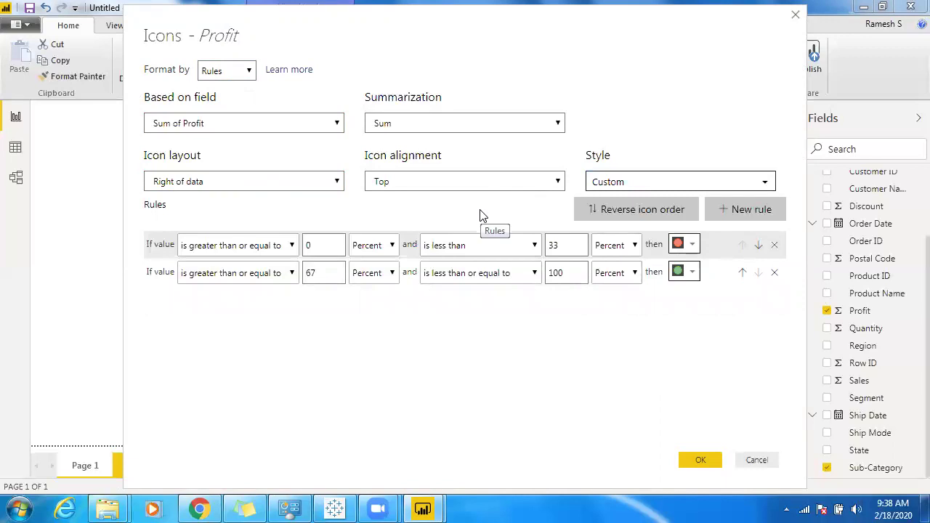
Set the red rule's lower bound to 'is greater than' -1000000 as a Number
{"action": "left_click", "coordinate": [293, 248]}
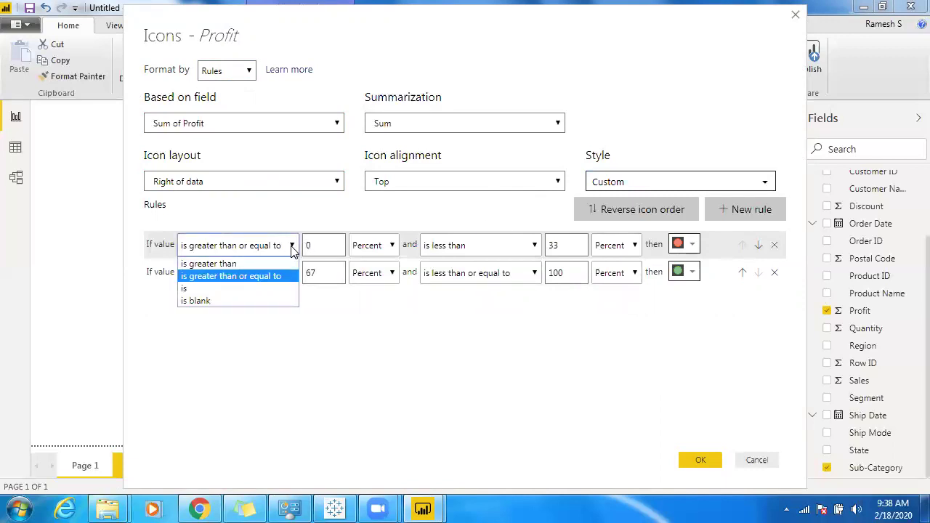
{"action": "left_click", "coordinate": [258, 264]}
{"action": "left_click", "coordinate": [327, 245]}
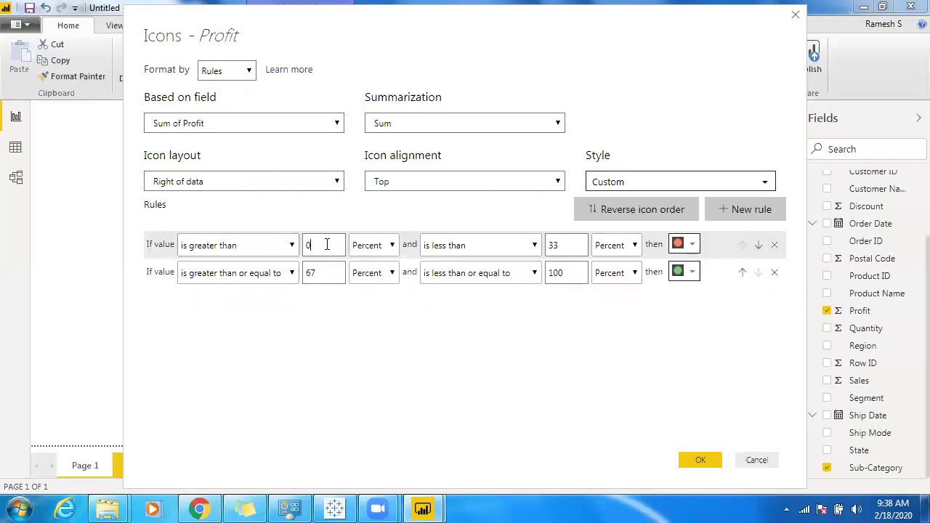
{"action": "key", "text": "BackSpace"}
{"action": "type", "text": "-1000000"}
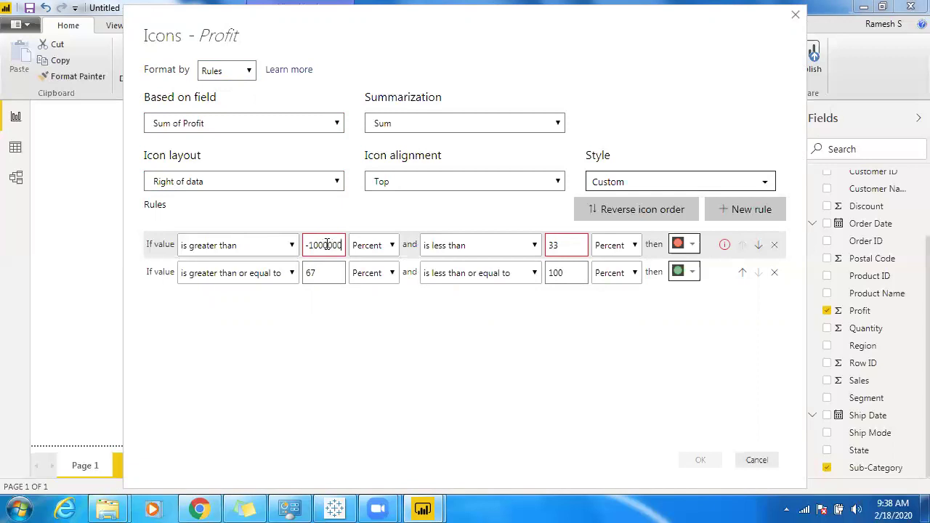
{"action": "left_click", "coordinate": [387, 255]}
{"action": "left_click", "coordinate": [383, 265]}
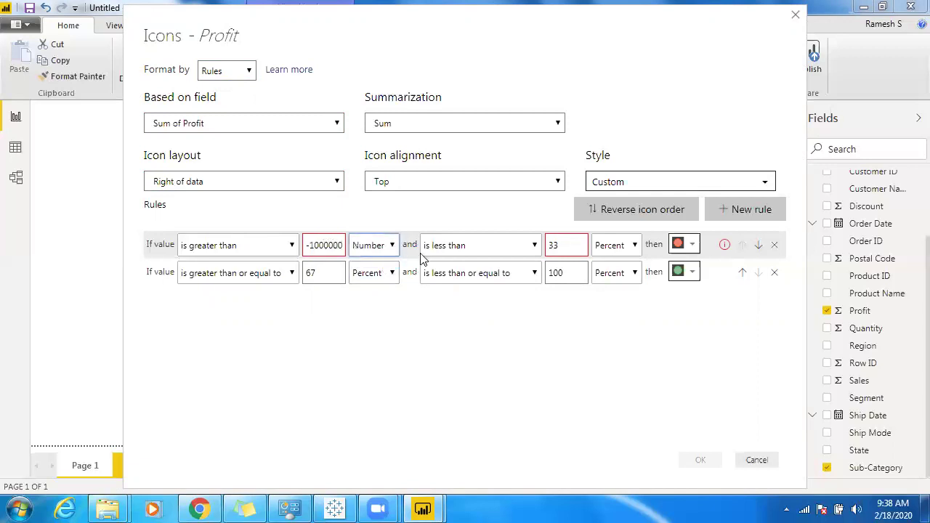
Set the red rule's upper bound to 'is less than' 0 as a Number
{"action": "left_click", "coordinate": [634, 246]}
{"action": "left_click", "coordinate": [611, 264]}
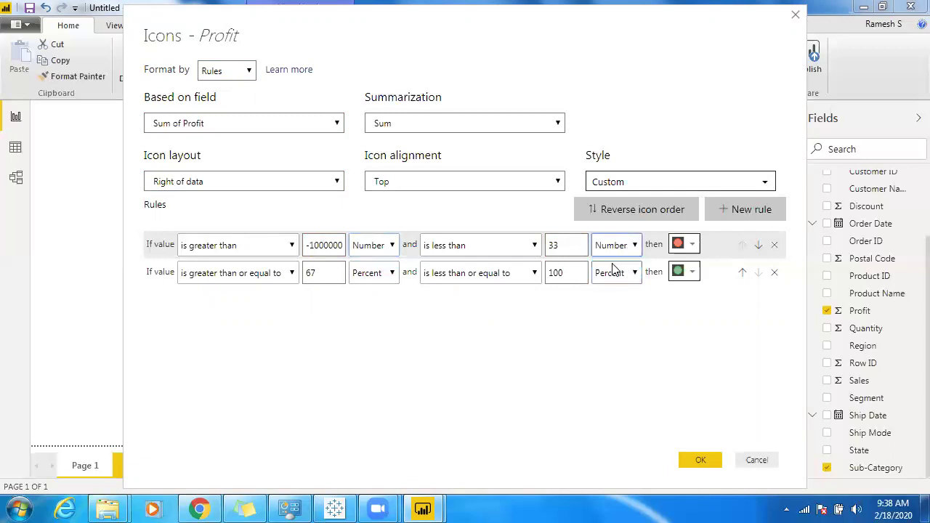
{"action": "left_click", "coordinate": [534, 245]}
{"action": "left_click", "coordinate": [566, 245]}
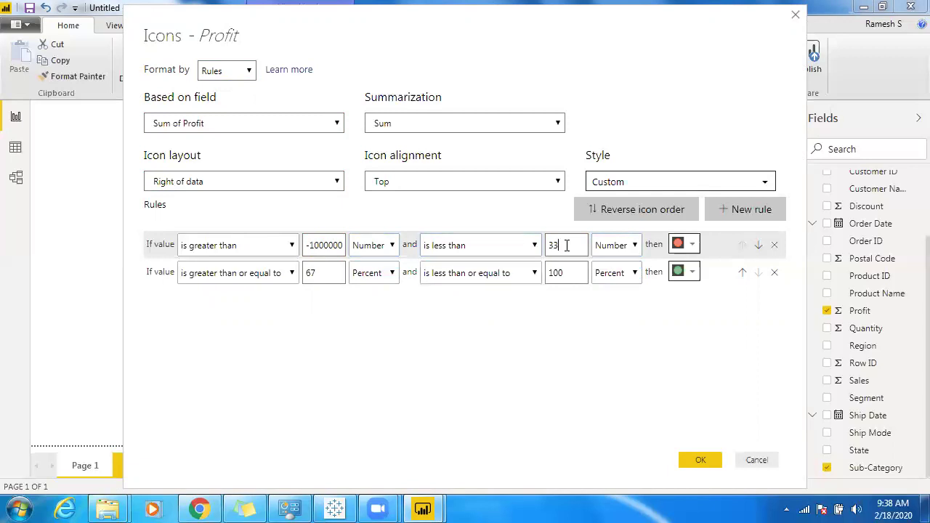
{"action": "double_click", "coordinate": [567, 245]}
{"action": "type", "text": "0"}
Set the green rule's lower bound to 0 as a Number
{"action": "left_click", "coordinate": [392, 272]}
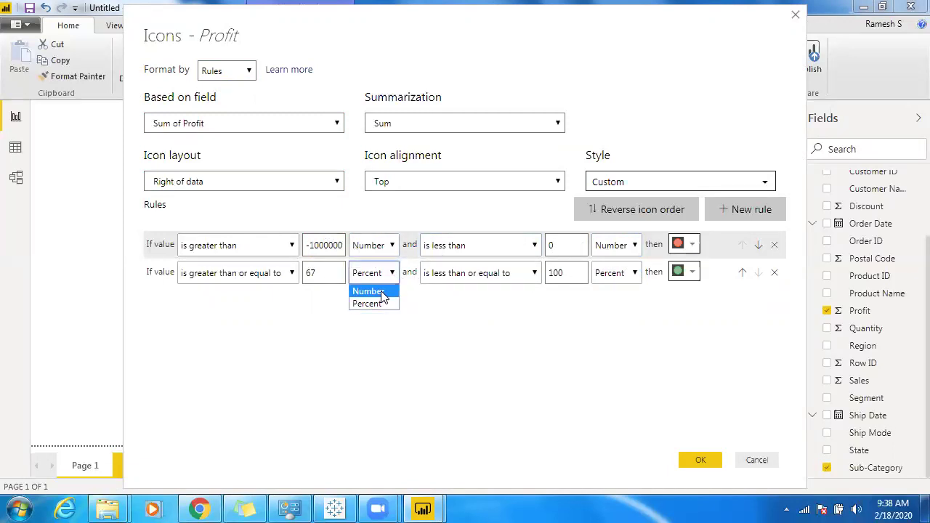
{"action": "left_click", "coordinate": [380, 291]}
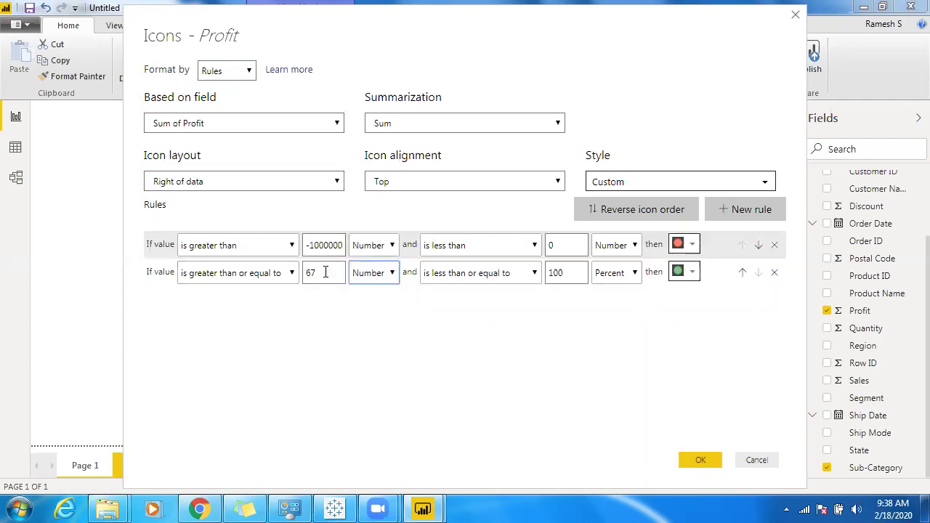
{"action": "left_click", "coordinate": [326, 272]}
{"action": "key", "text": "BackSpace"}
{"action": "key", "text": "BackSpace"}
{"action": "type", "text": "0"}
Set the green rule's upper bound to 'is less than' 10000000 as a Number
{"action": "left_click", "coordinate": [535, 273]}
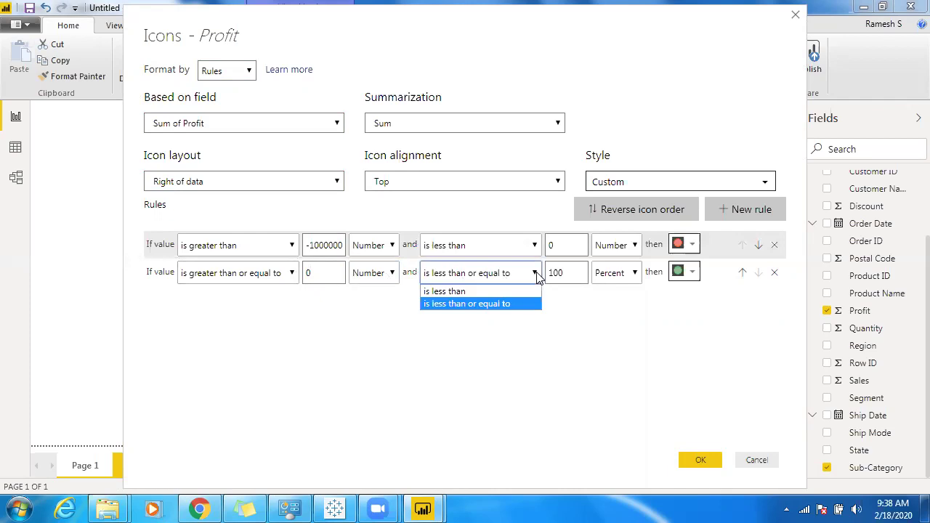
{"action": "left_click", "coordinate": [498, 291]}
{"action": "left_click", "coordinate": [565, 276]}
{"action": "type", "text": "0000000"}
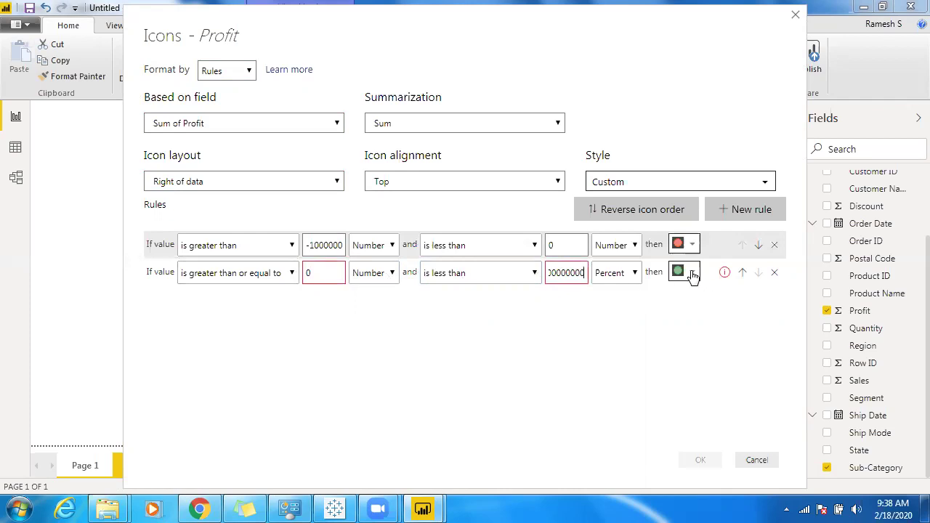
{"action": "left_click", "coordinate": [636, 274]}
{"action": "left_click", "coordinate": [619, 295]}
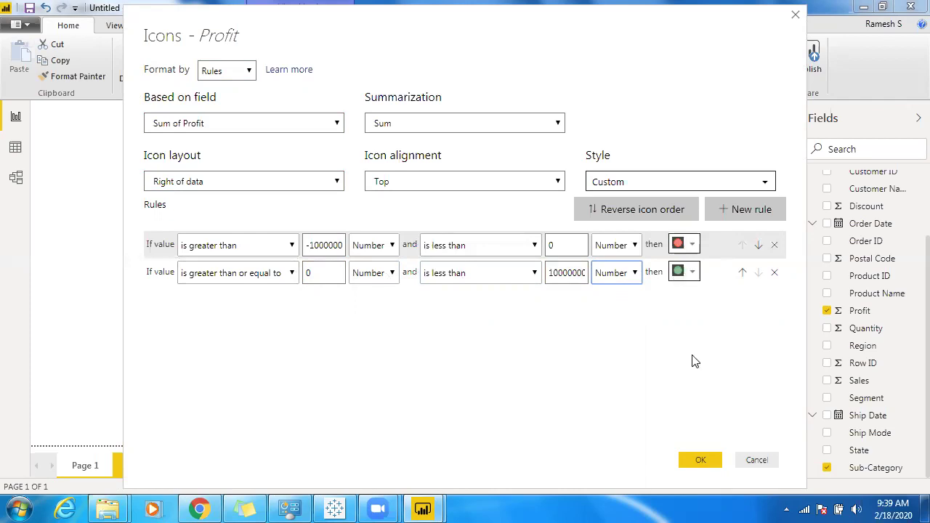
Confirm the Icons dialog so negative profits show red circles and positive ones green
{"action": "left_click", "coordinate": [701, 460]}
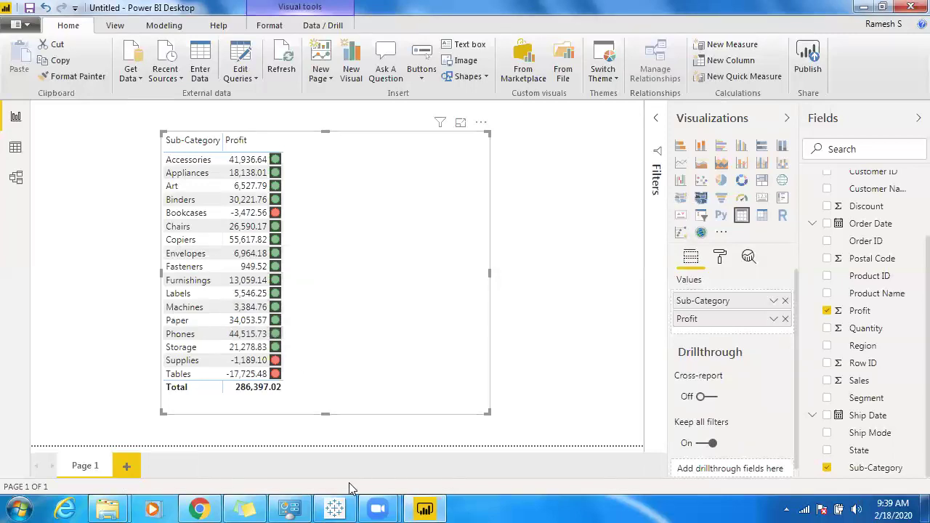
Switch to Tableau's KPI Indicators sheet and inspect a profit triangle's tooltip
{"action": "left_click", "coordinate": [334, 509]}
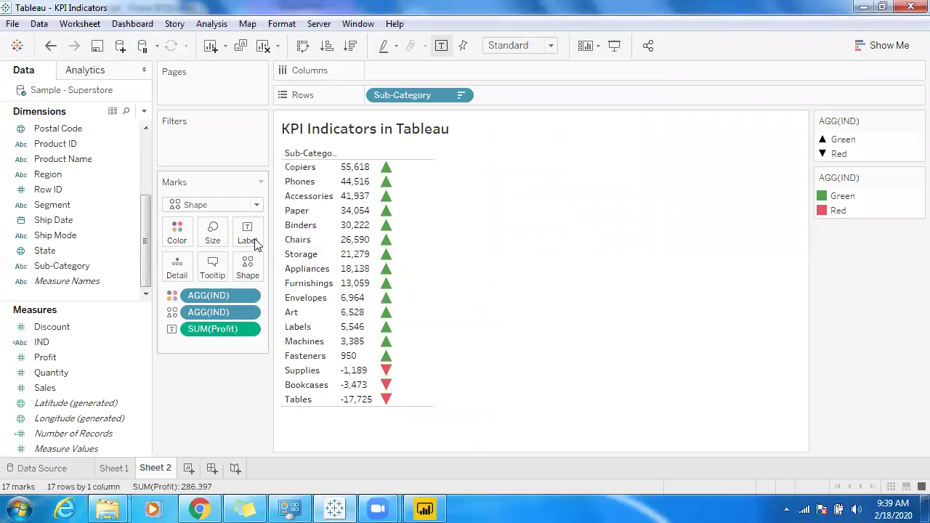
{"action": "mouse_move", "coordinate": [385, 229]}
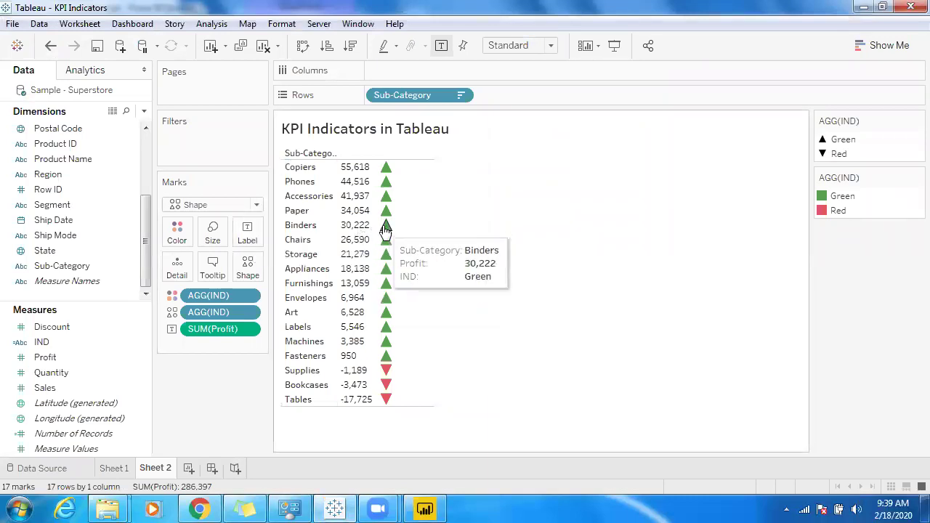